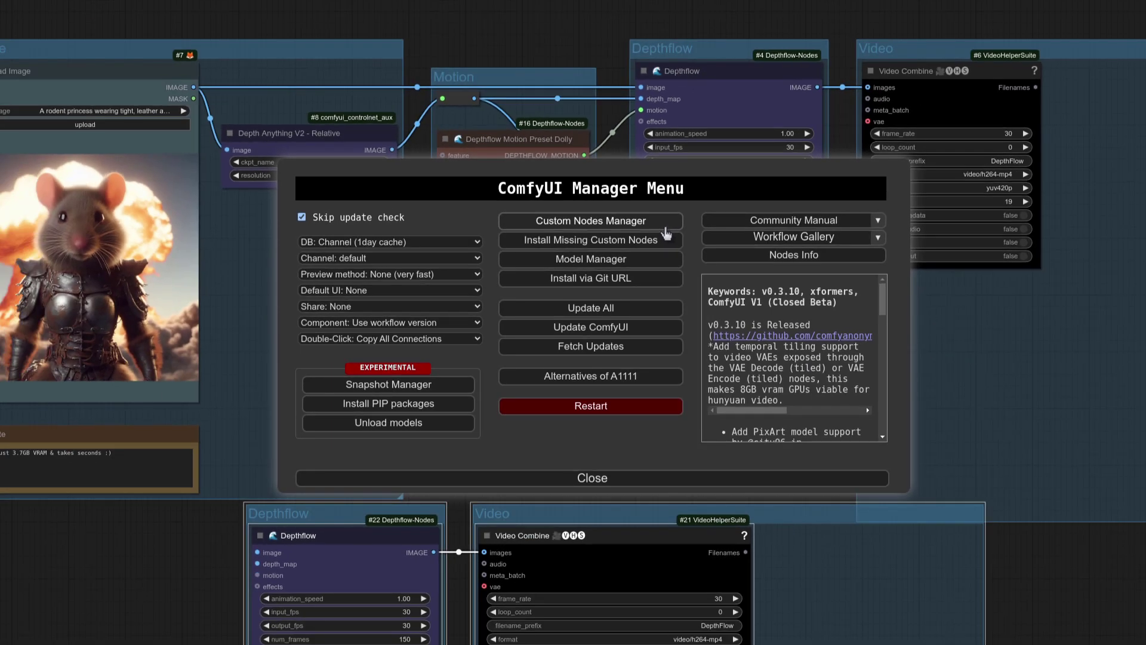
Step: Filter the Custom Nodes Manager list by 'DepthFlow' to show the two DepthFlow packs
click(665, 226)
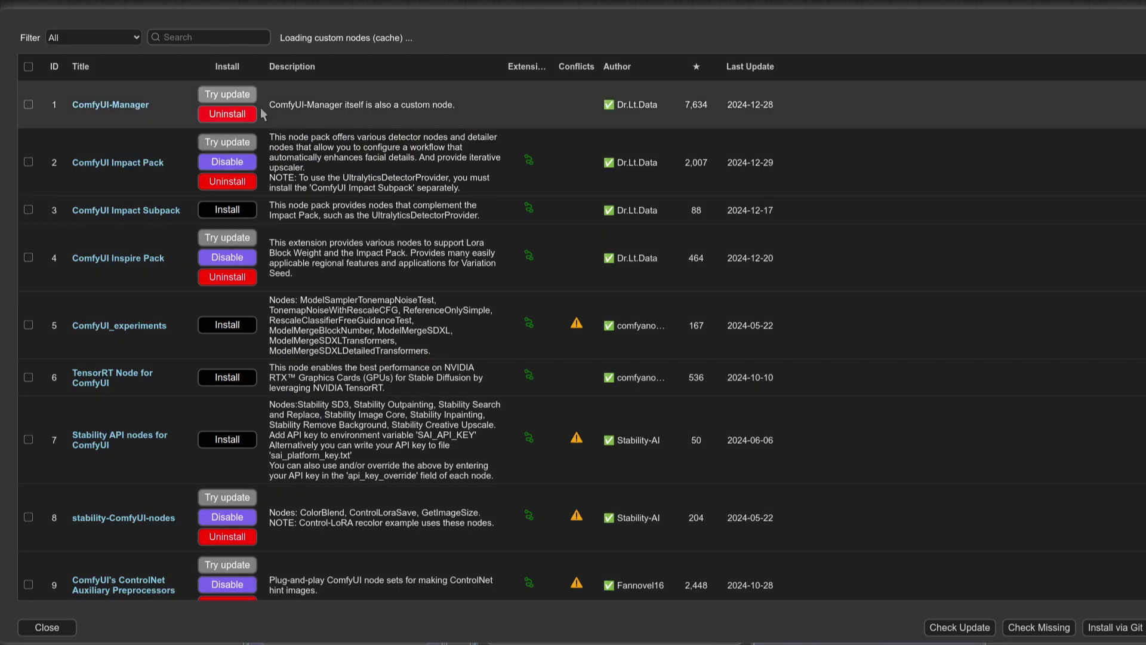
click(188, 37)
text(DepthFlow)
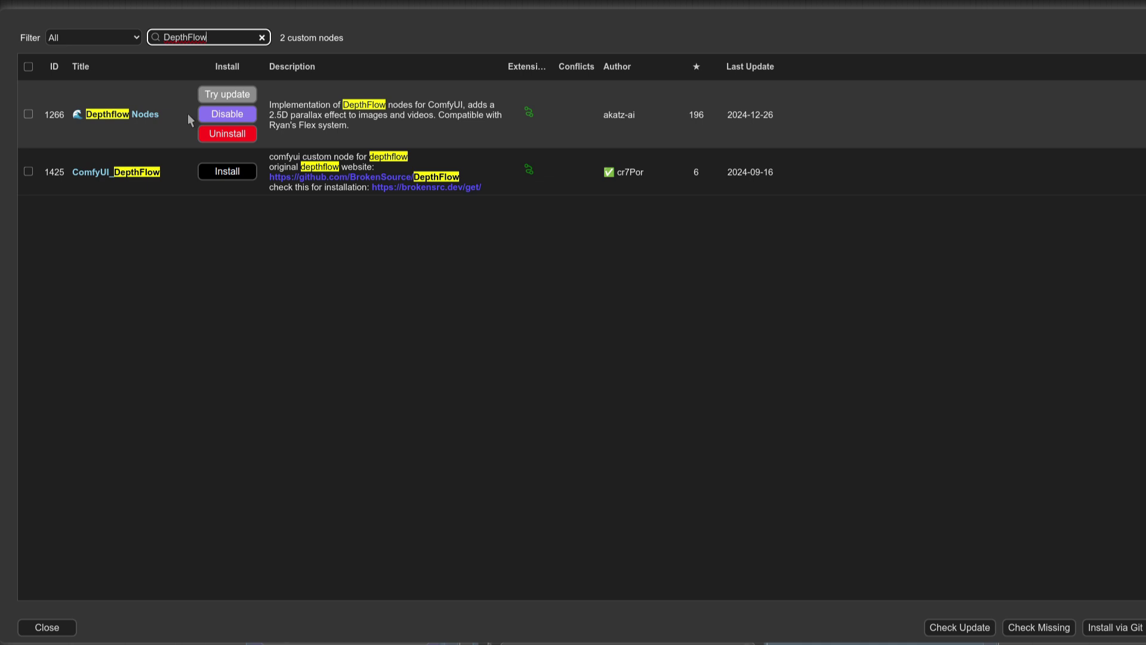
Step: Open the Depthflow Nodes project page on GitHub from its title link
click(118, 122)
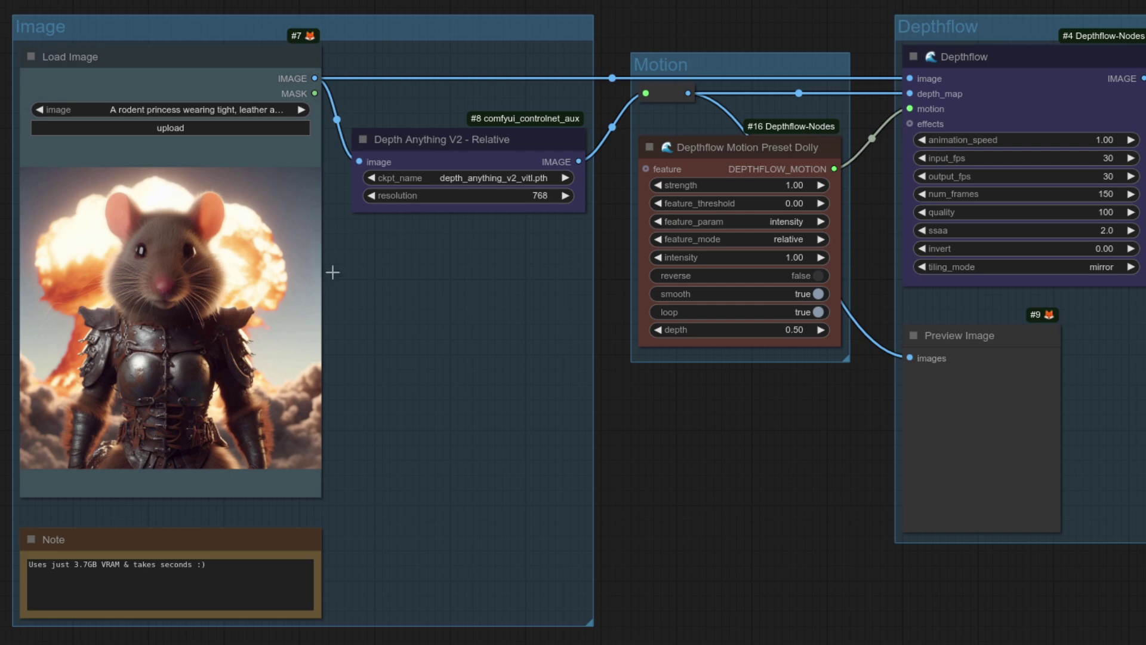
click(511, 154)
click(554, 129)
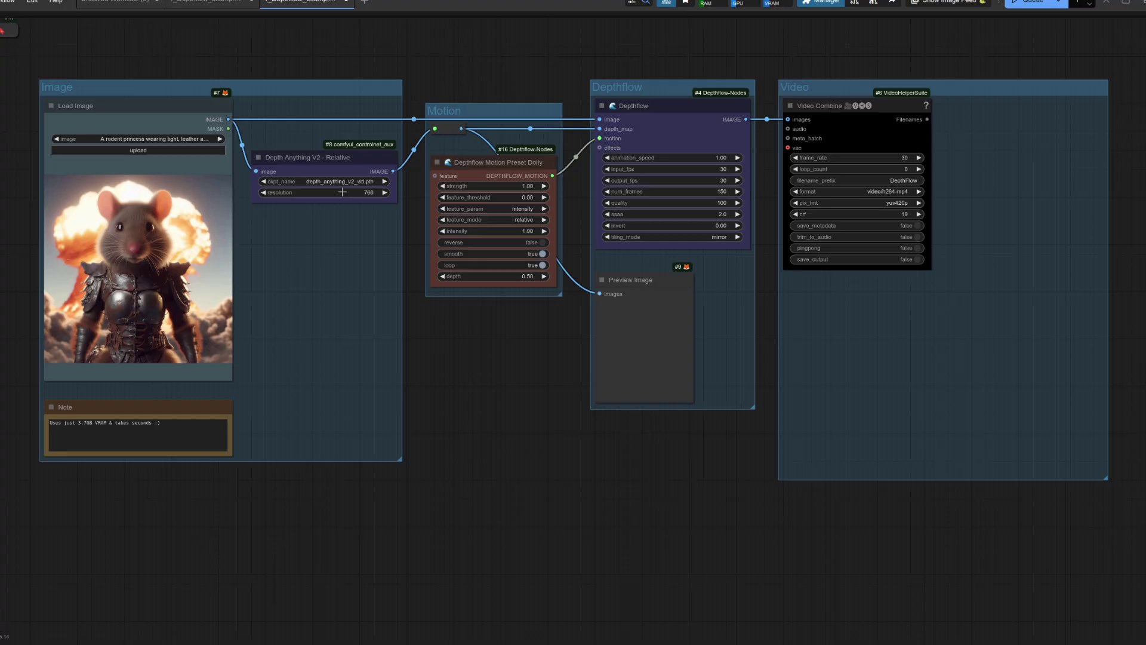
click(486, 194)
Step: Queue the rodent workflow to render the depth map preview and parallax video
click(670, 124)
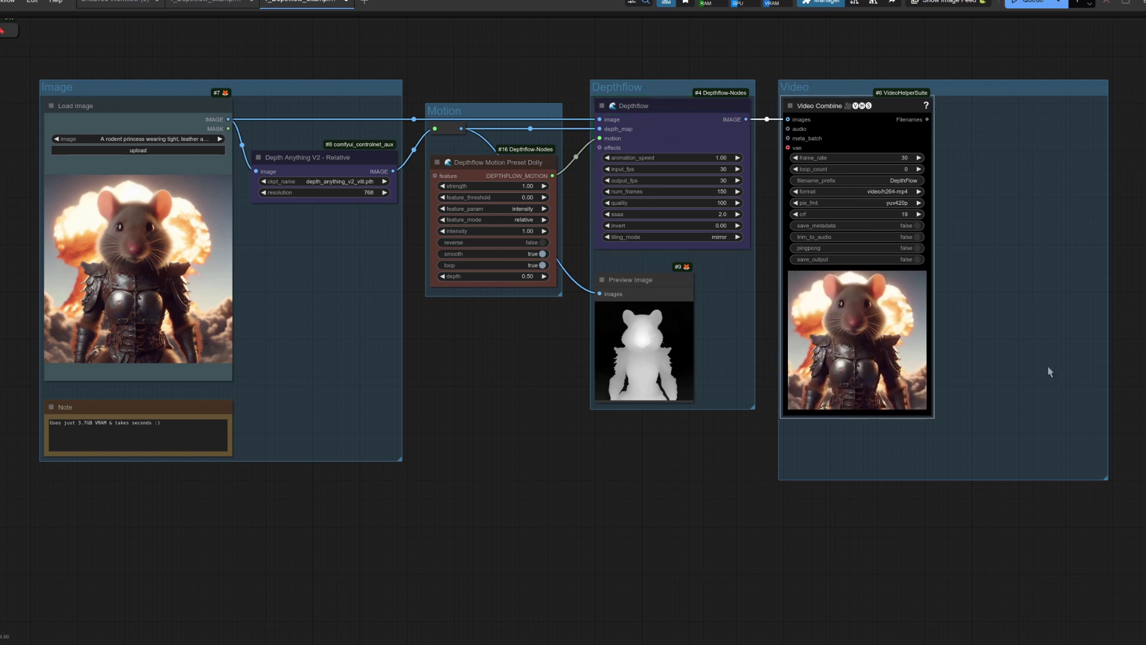
Step: Zoom into the Video Combine output, then fit the whole workflow in view
scroll(978, 352, up, 6)
drag(997, 323, 900, 347)
scroll(827, 351, up, 2)
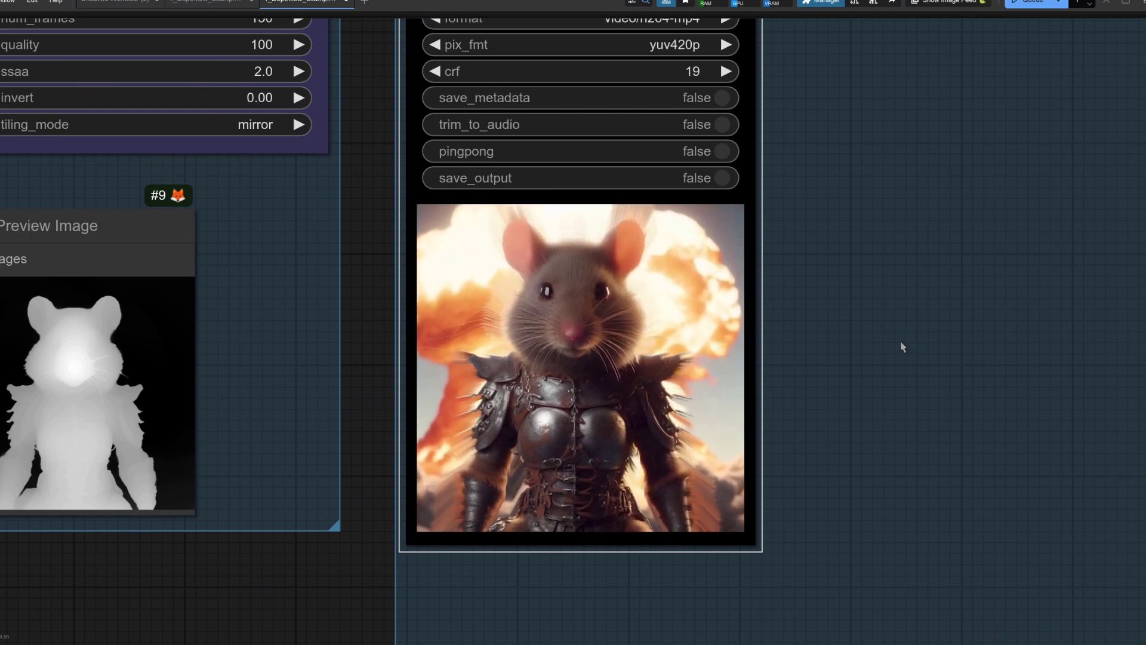
key(.)
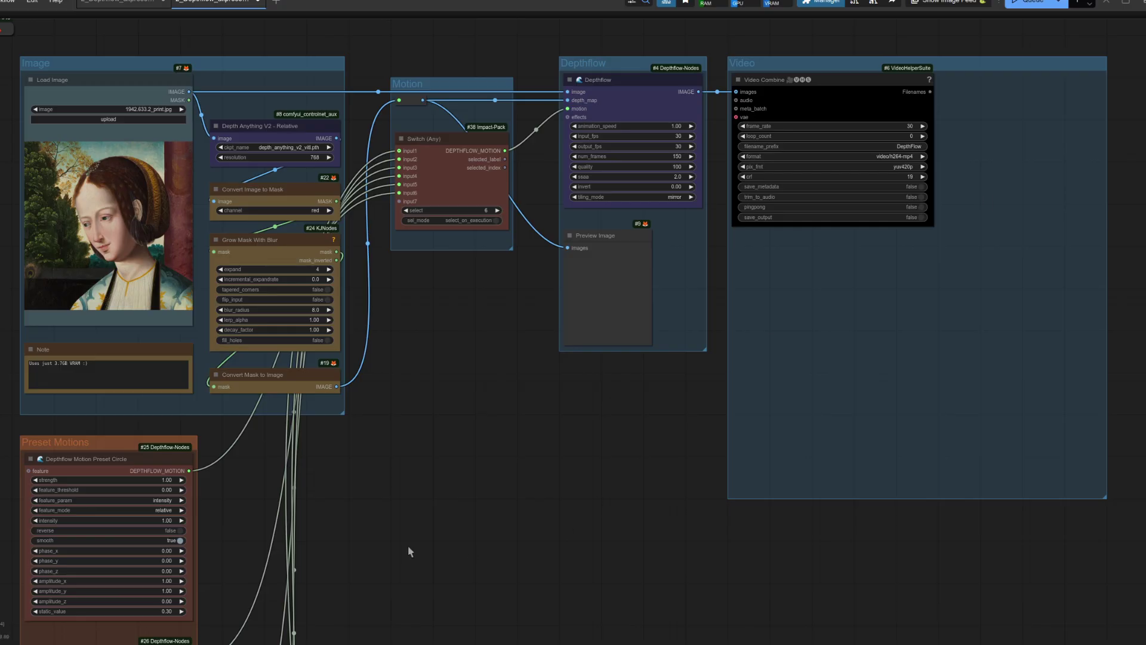
Step: Pan through the Circle, Dolly, Horizontal, Orbital, Vertical and Zoom preset motion nodes
drag(410, 551, 793, 288)
scroll(792, 288, up, 2)
scroll(925, 185, down, 10)
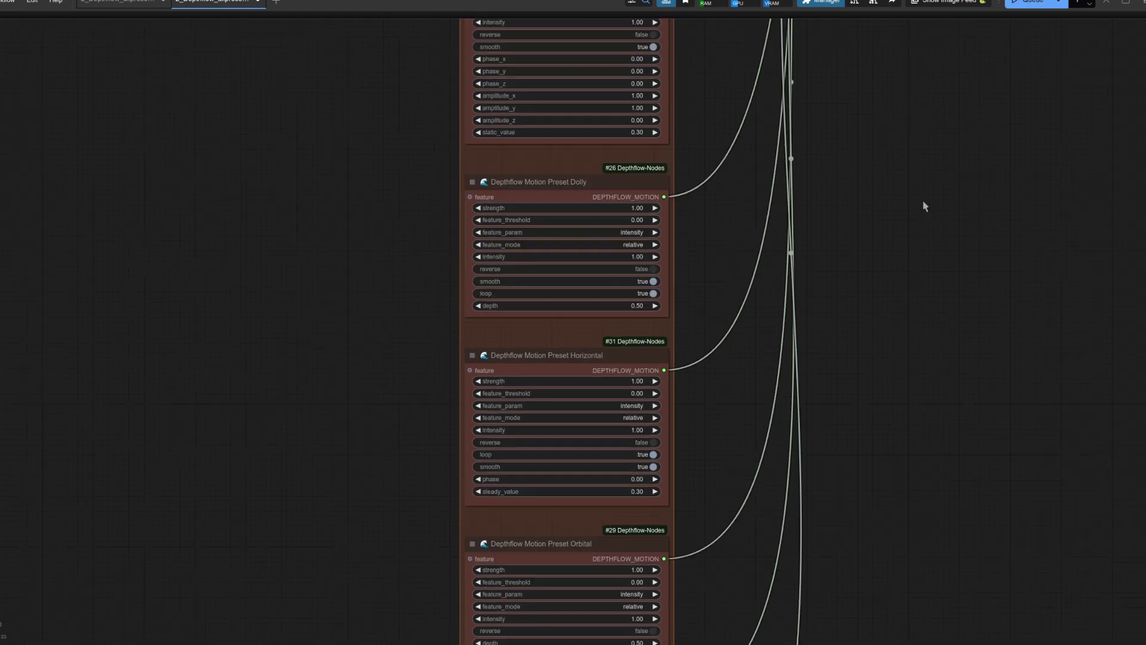
scroll(585, 154, up, 4)
drag(605, 488, 509, 209)
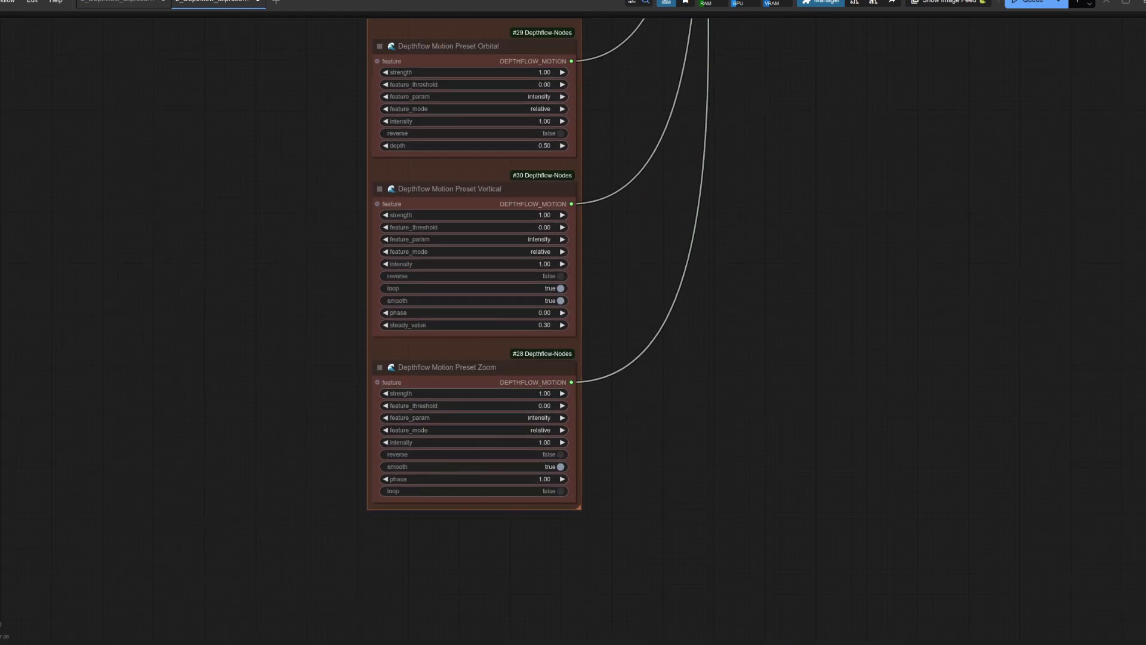
scroll(653, 259, up, 10)
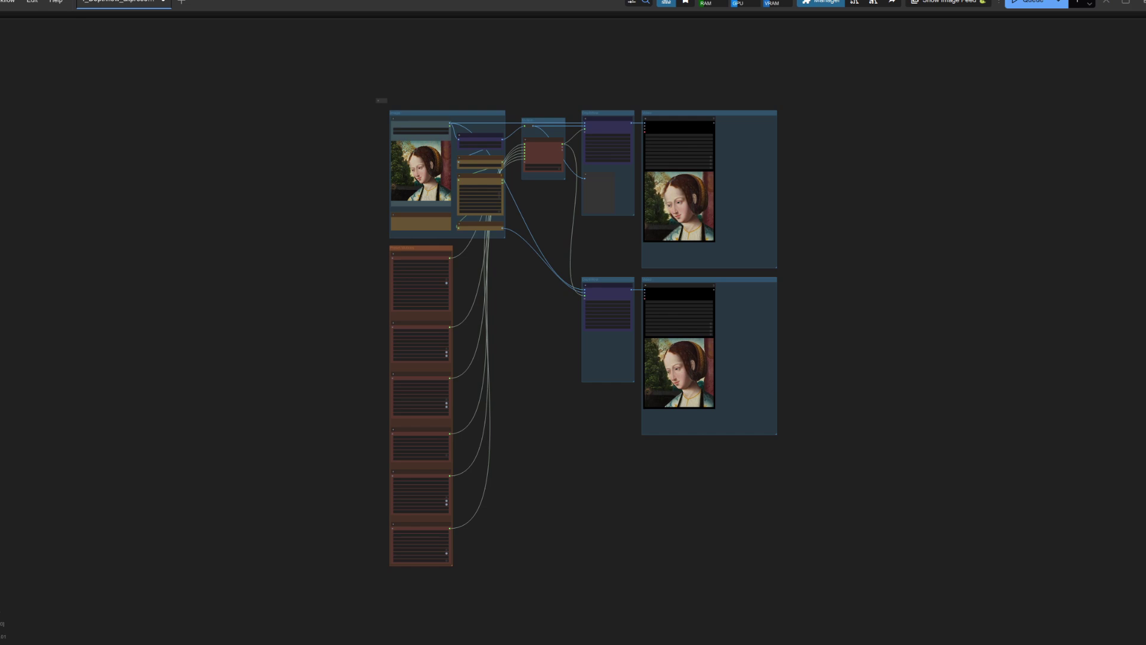
Step: Inspect the output video closely, then the lower Depthflow and Video groups
scroll(758, 178, up, 9)
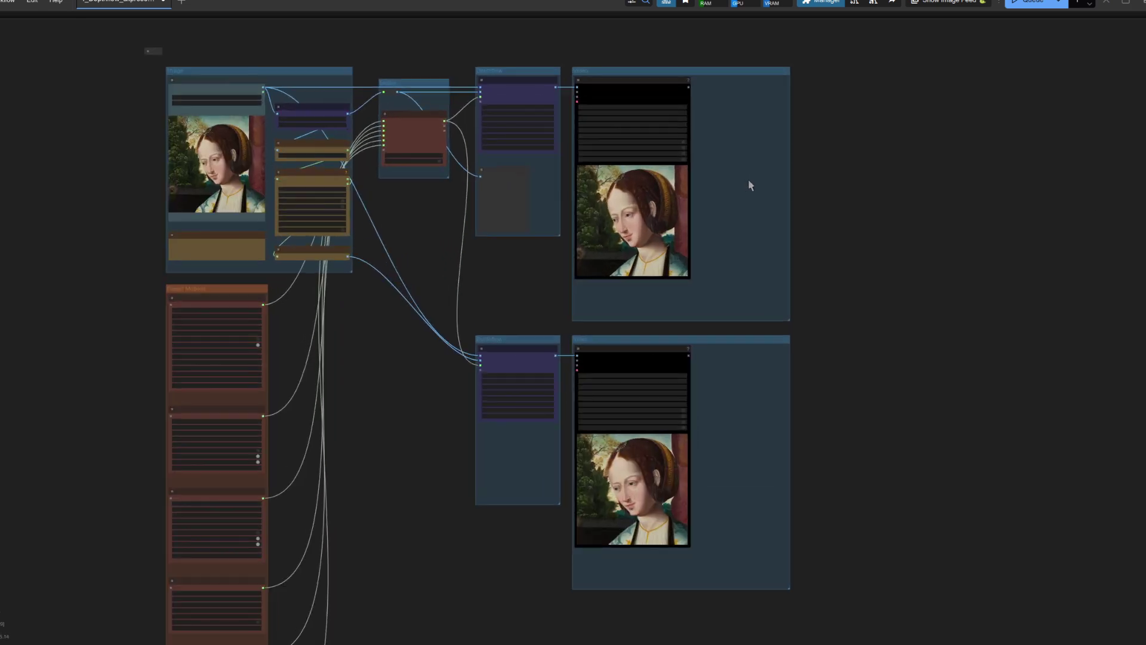
scroll(834, 261, up, 8)
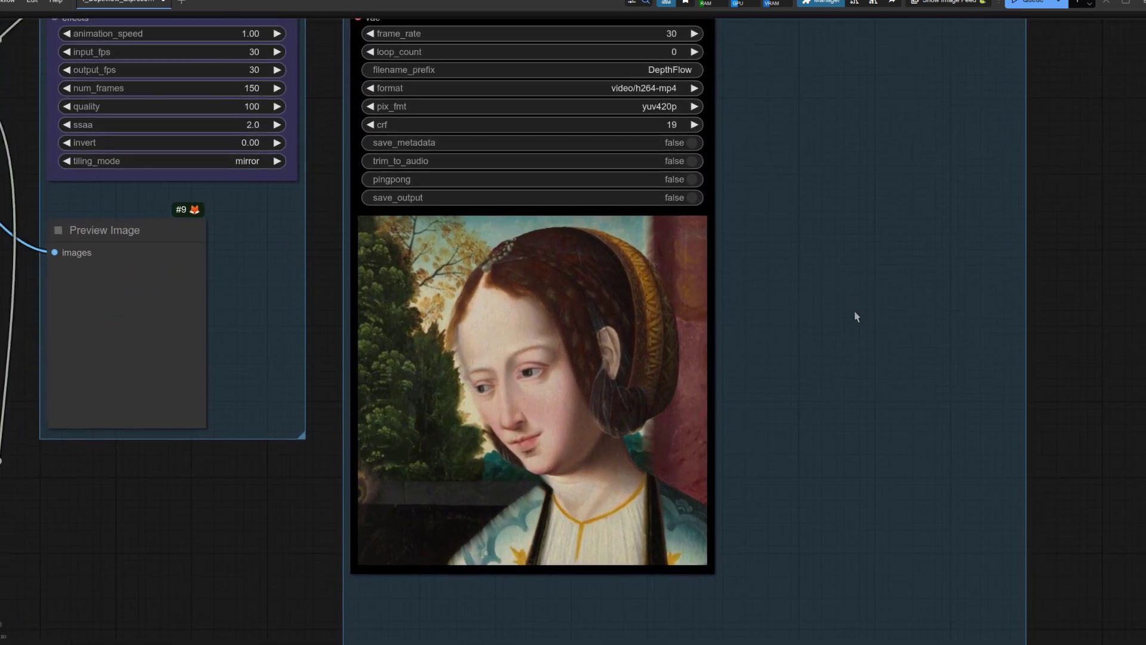
drag(856, 316, 890, 317)
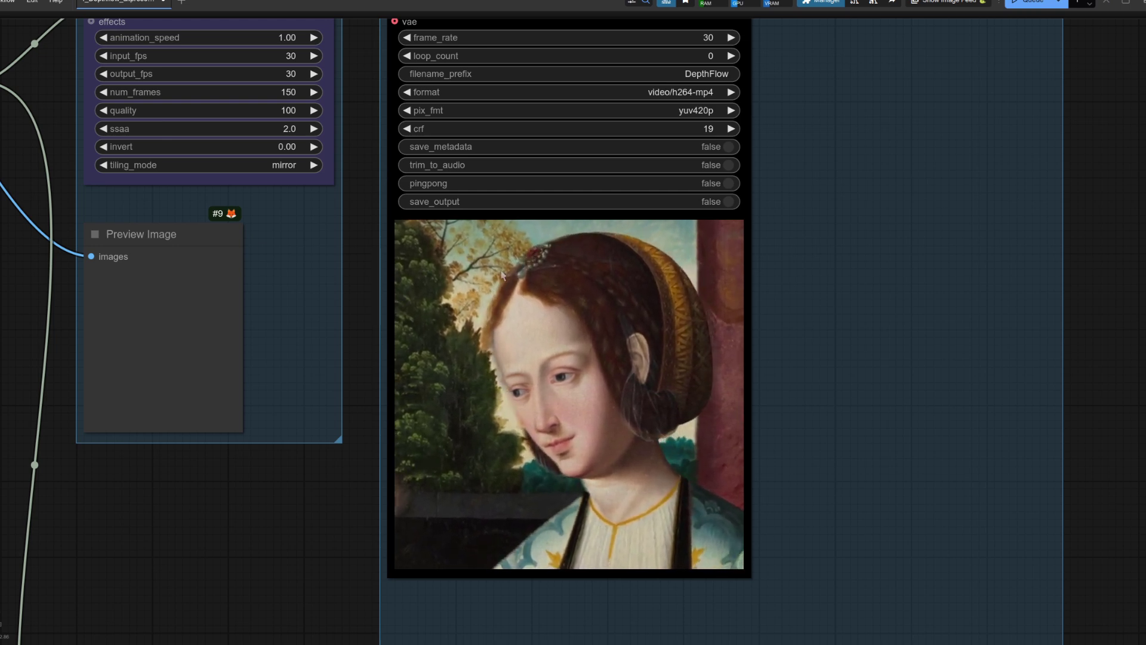
drag(907, 554, 862, 39)
drag(861, 536, 874, 185)
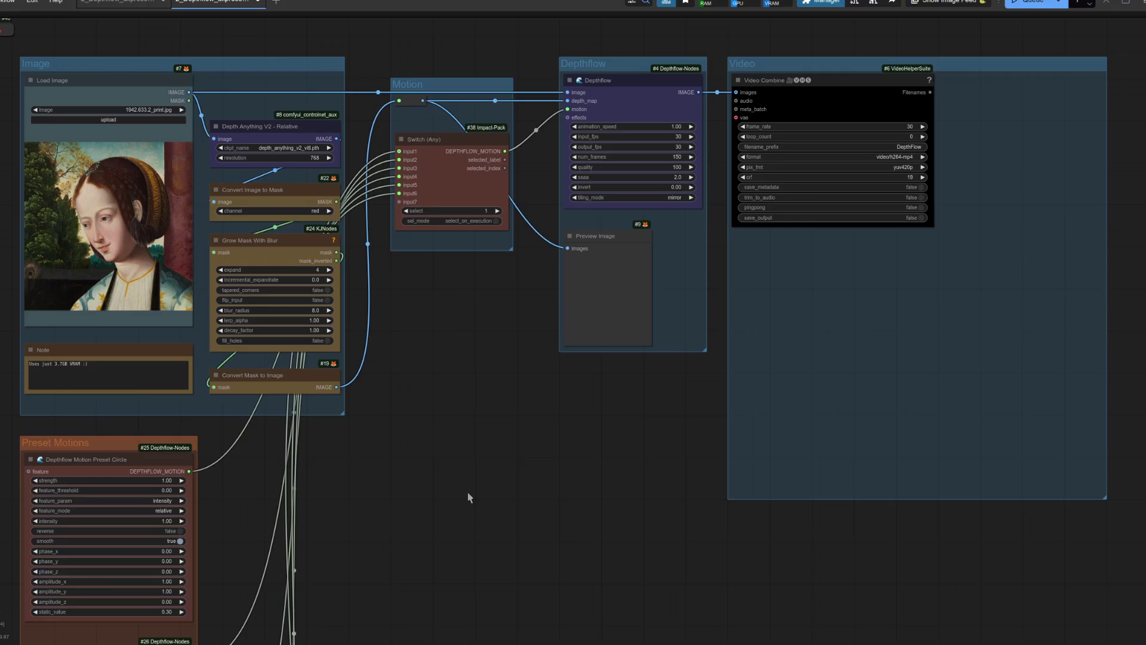
Step: Run the portrait workflow with Ctrl+Enter and zoom in on its depth map and video
key(ctrl+Return)
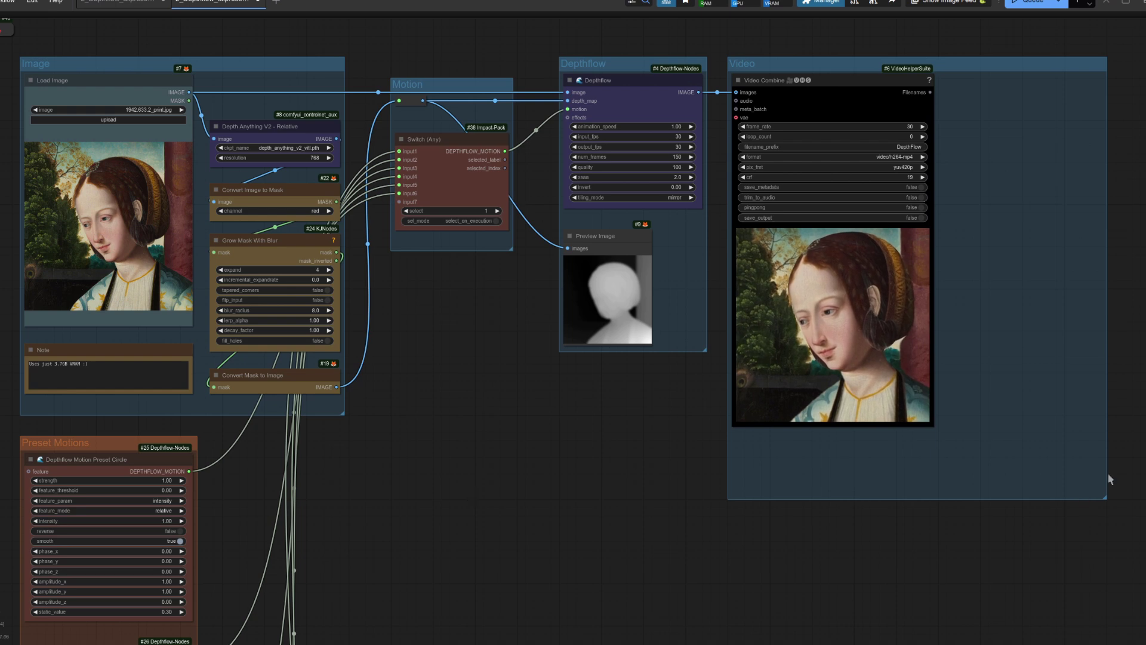
scroll(967, 328, up, 8)
drag(976, 298, 929, 371)
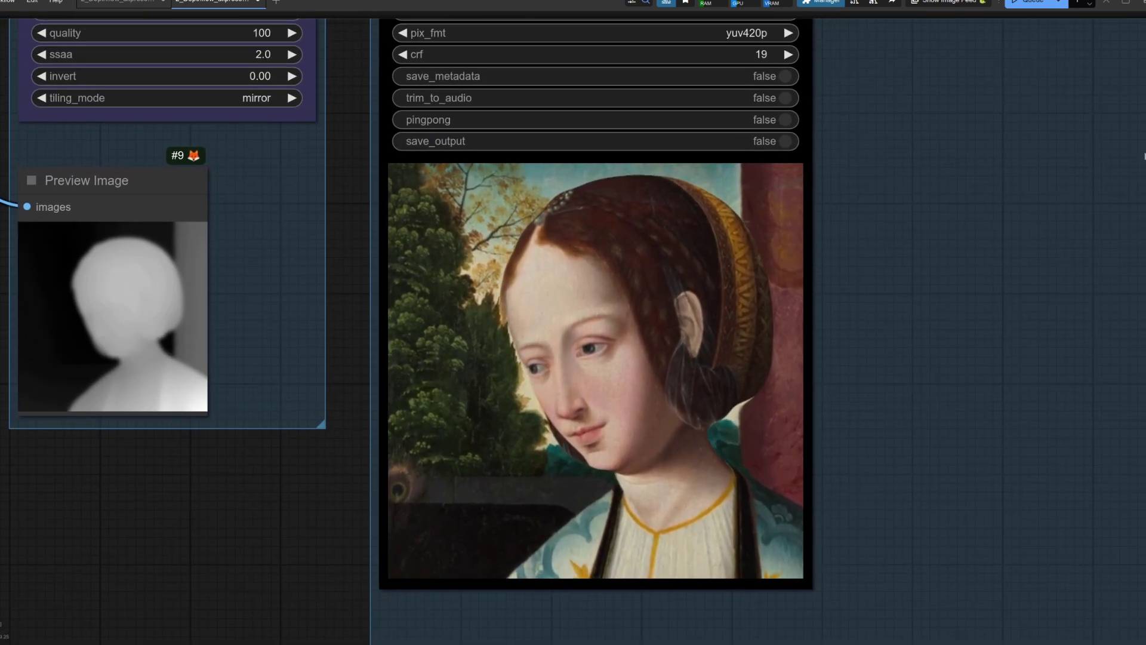
scroll(1142, 641, up, 2)
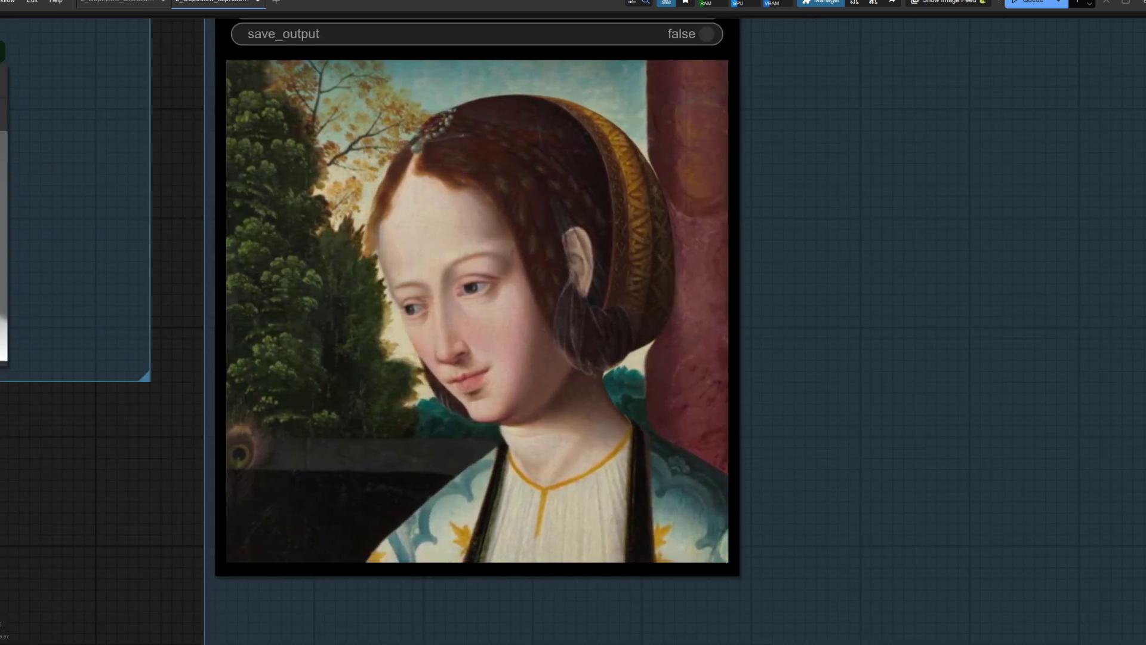
scroll(934, 112, down, 1)
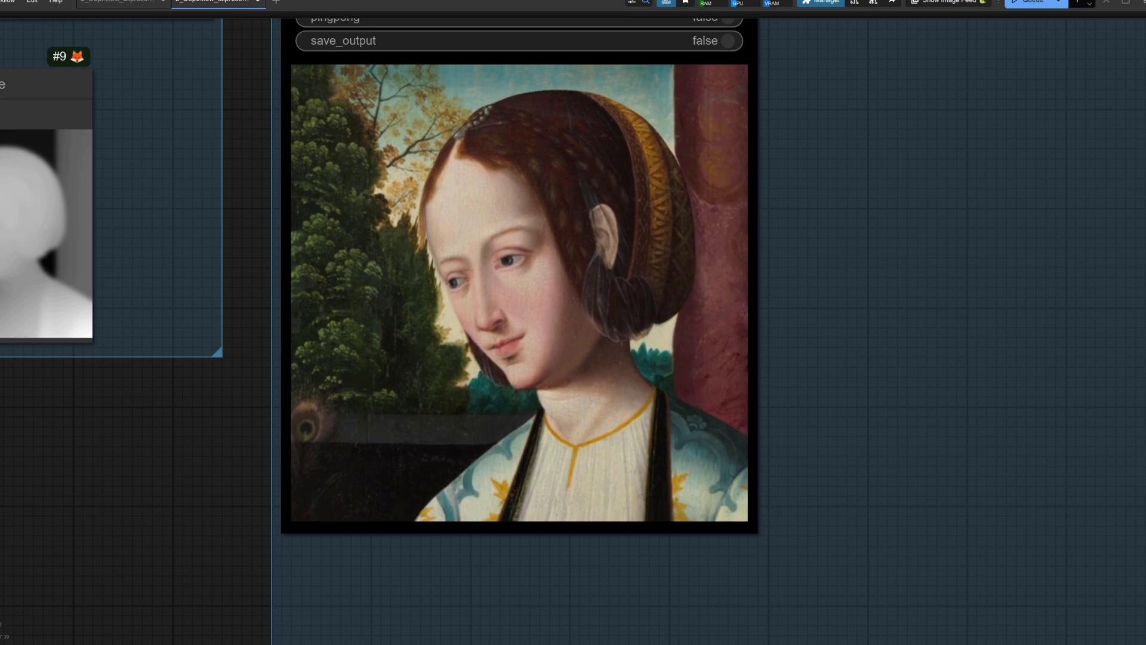
scroll(47, 352, down, 1)
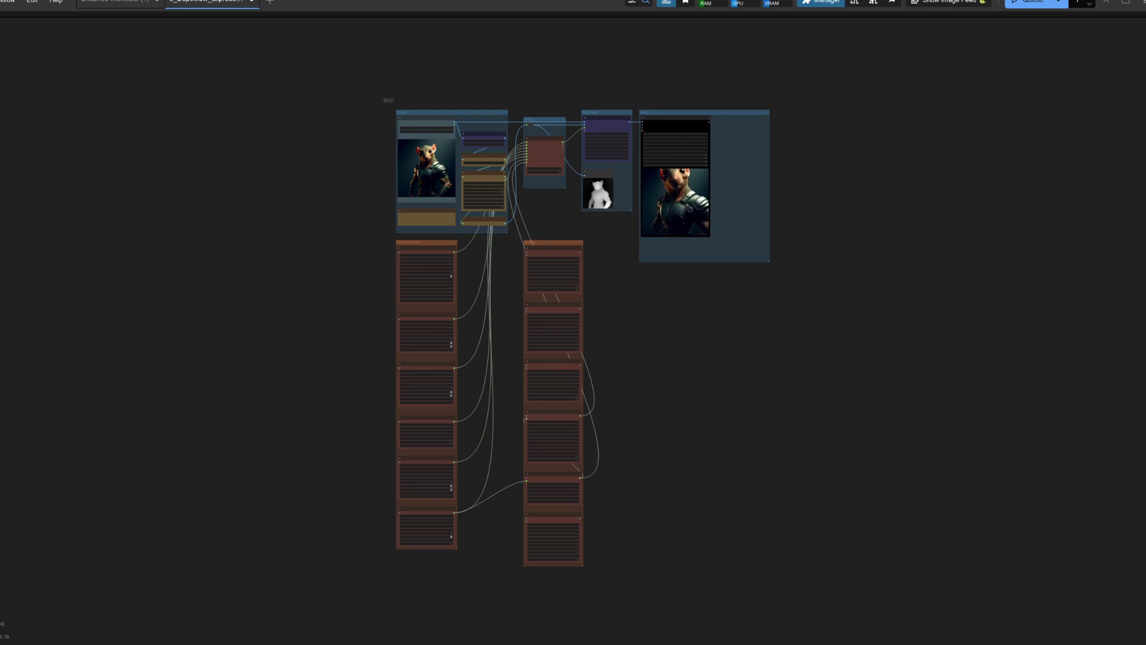
scroll(512, 352, up, 12)
scroll(402, 271, up, 4)
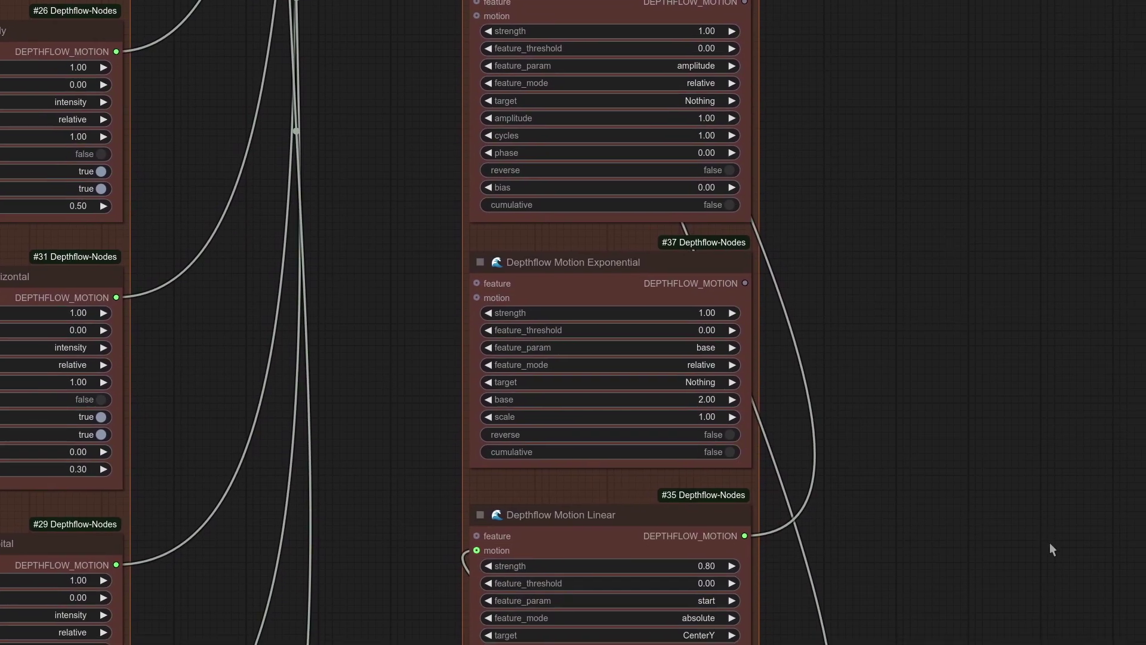
drag(1049, 542, 1012, 142)
drag(1011, 599, 984, 261)
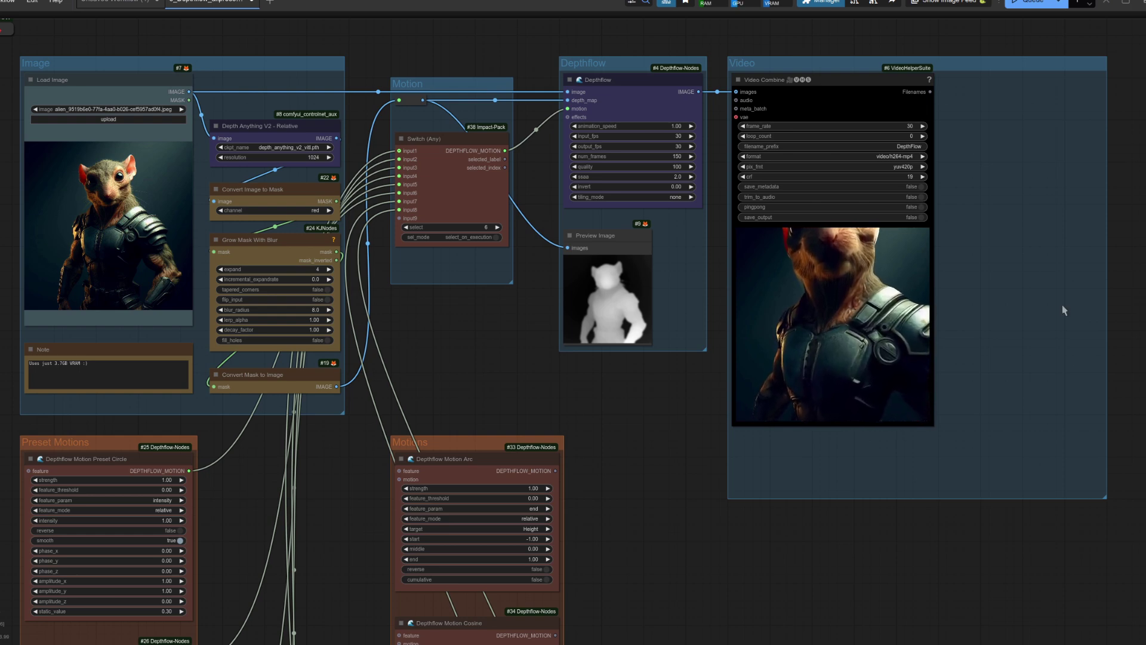
scroll(885, 97, down, 10)
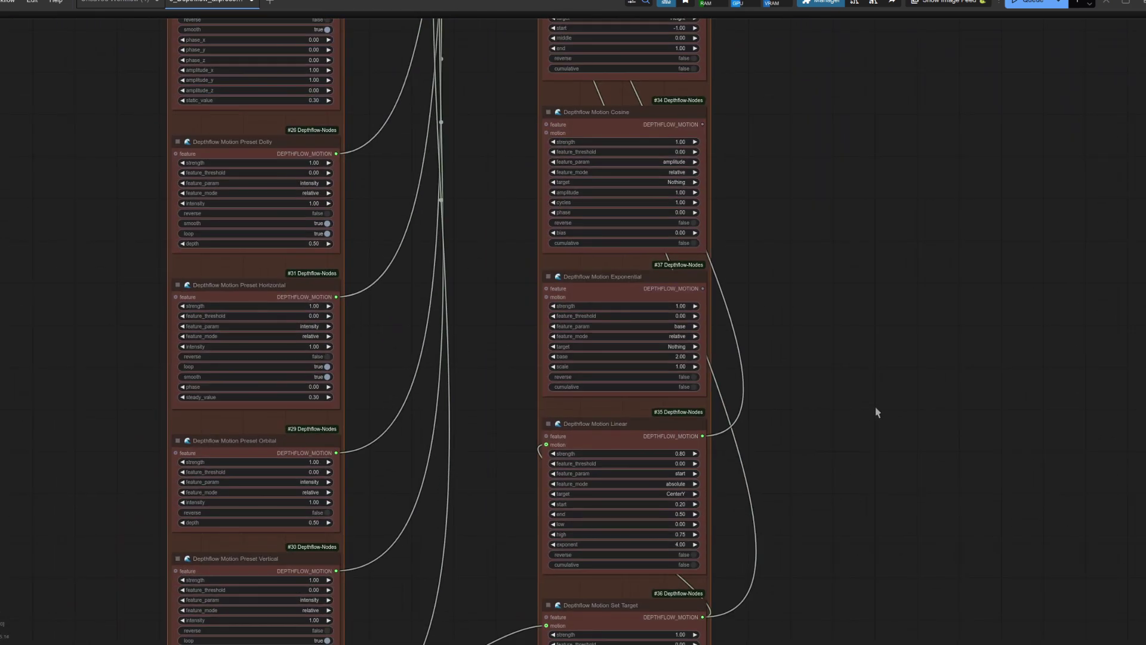
scroll(912, 132, down, 8)
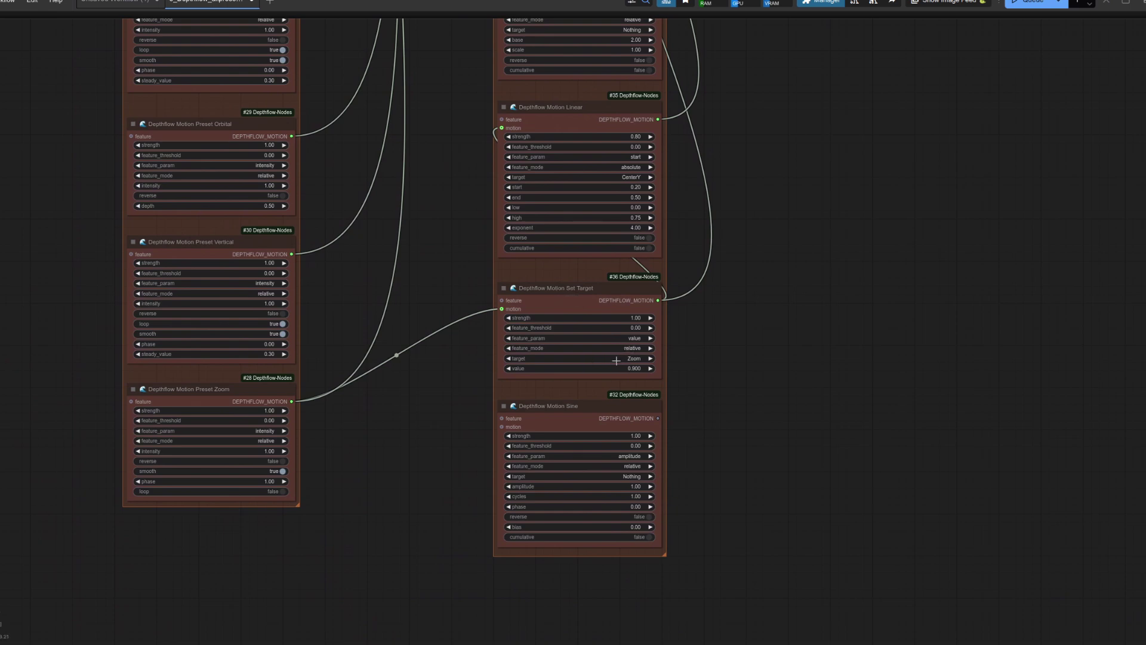
scroll(614, 361, up, 8)
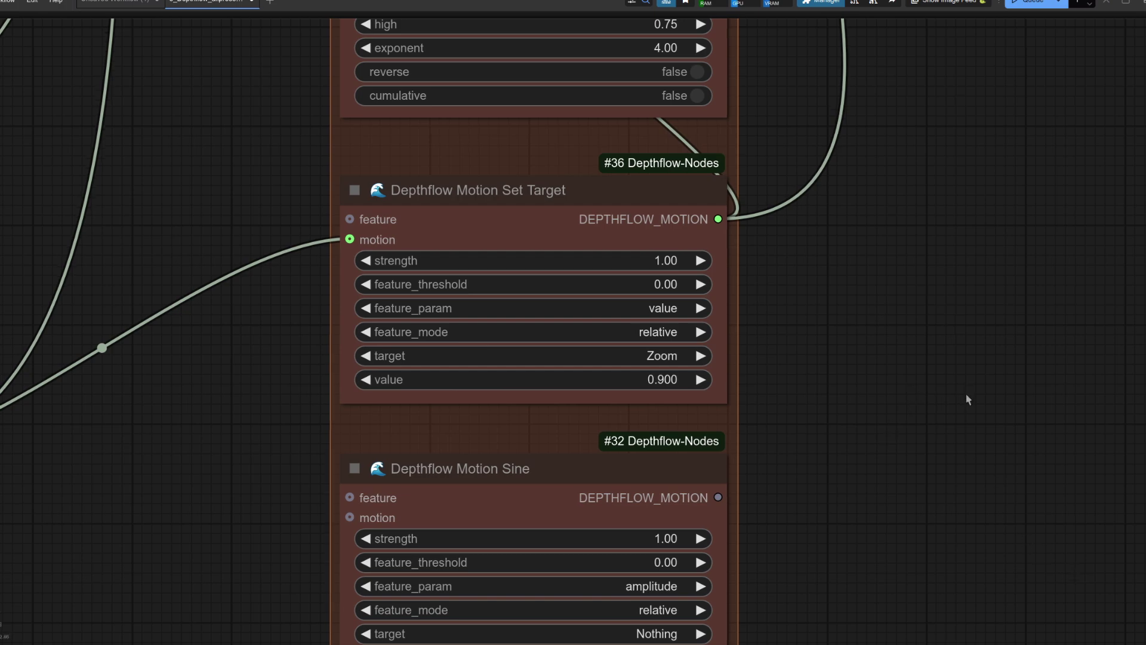
scroll(967, 405, down, 10)
drag(959, 187, 680, 577)
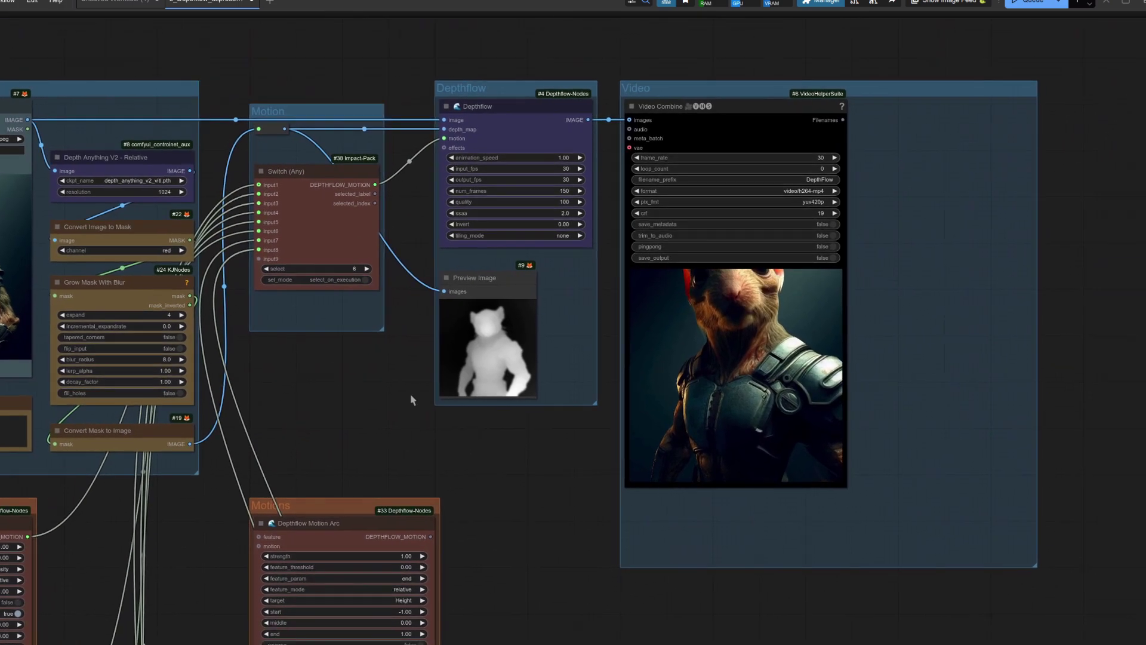
Step: Change the Switch select from 6 to 7 and re-render the squirrel video
scroll(410, 397, up, 3)
drag(229, 410, 158, 429)
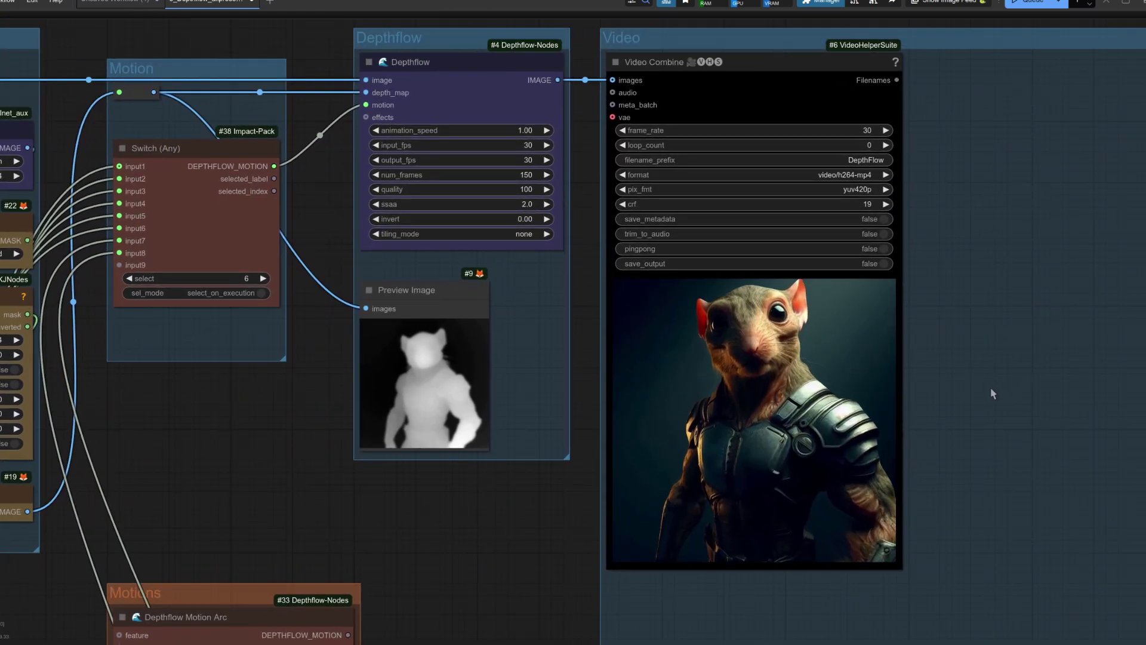
click(261, 278)
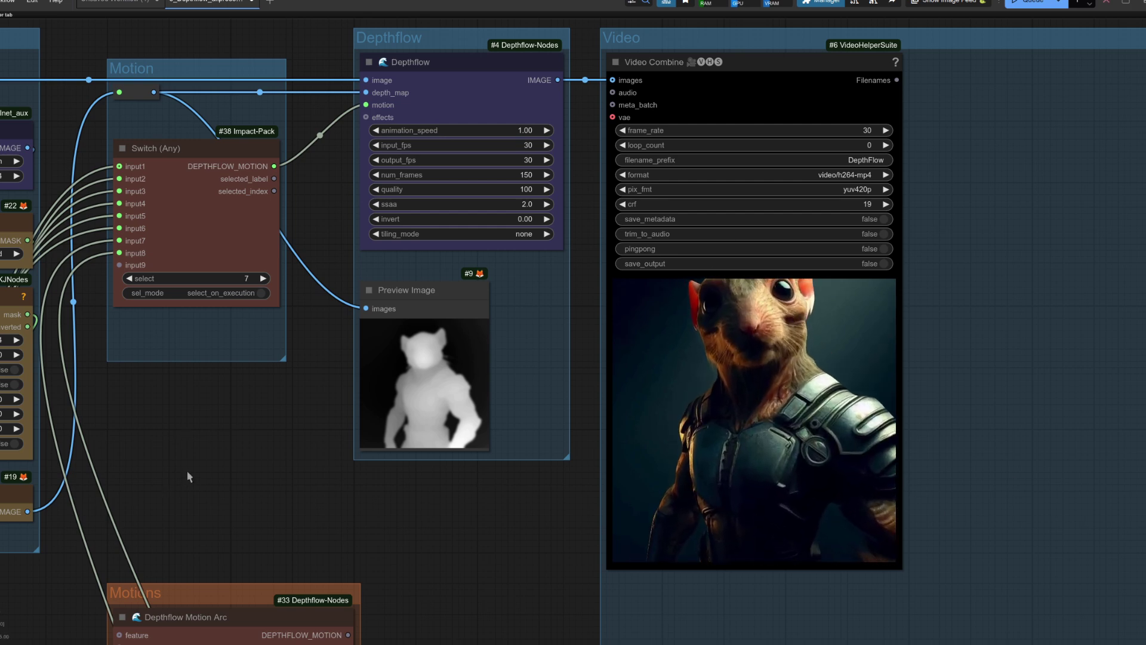
key(ctrl+Return)
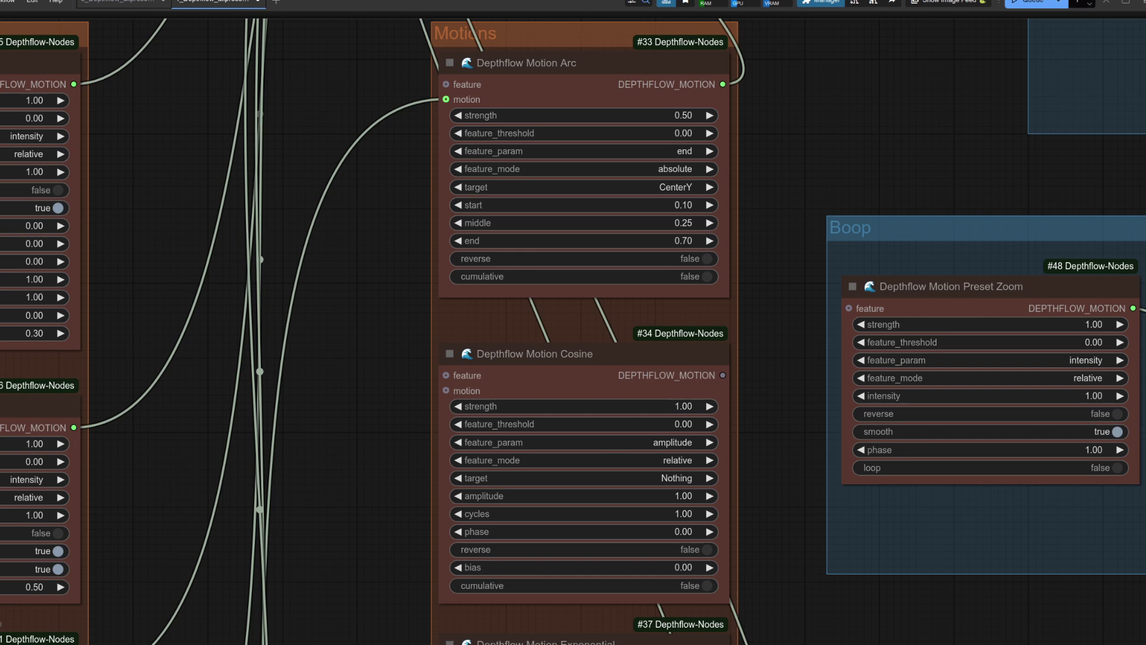
click(535, 83)
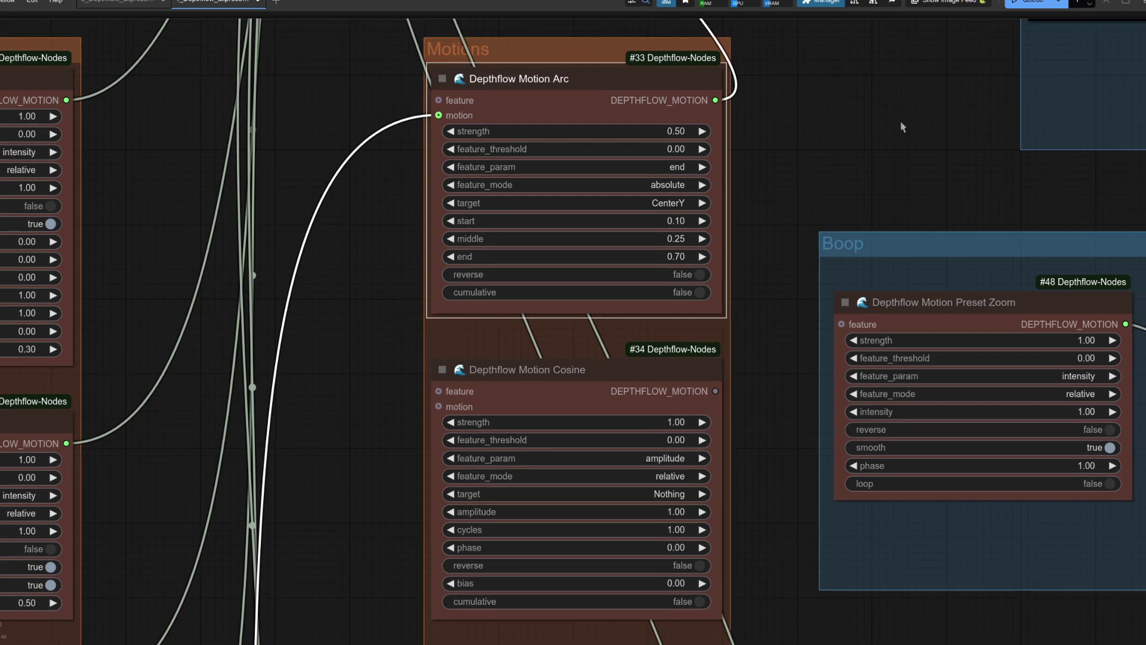
drag(900, 120, 533, 497)
scroll(667, 385, down, 2)
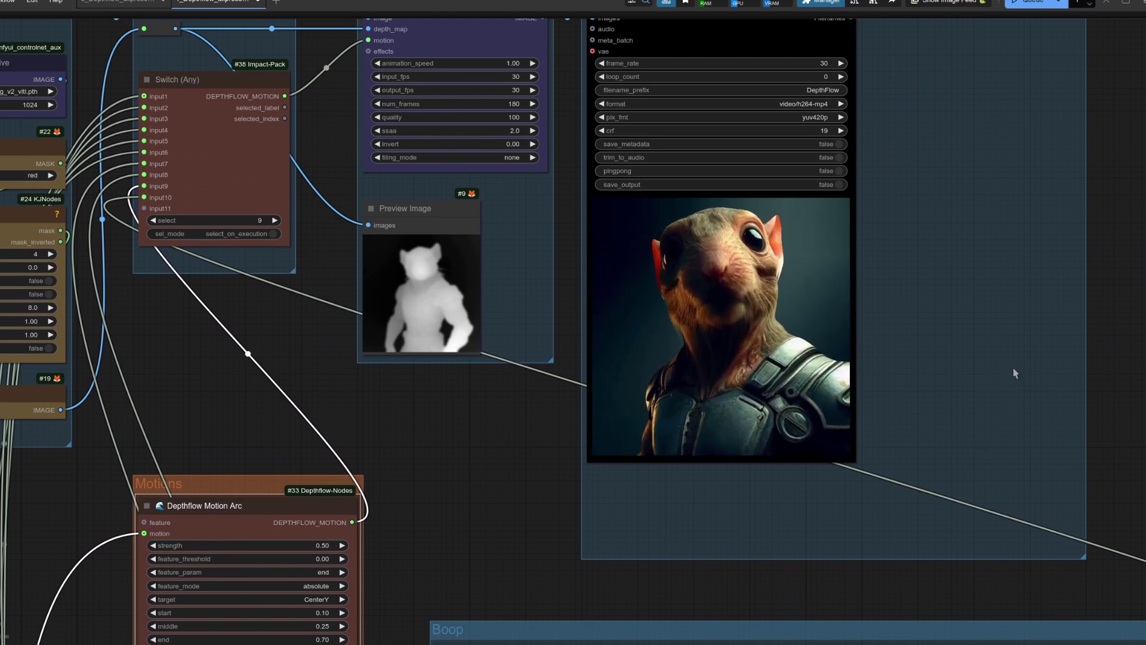
drag(886, 589, 514, 159)
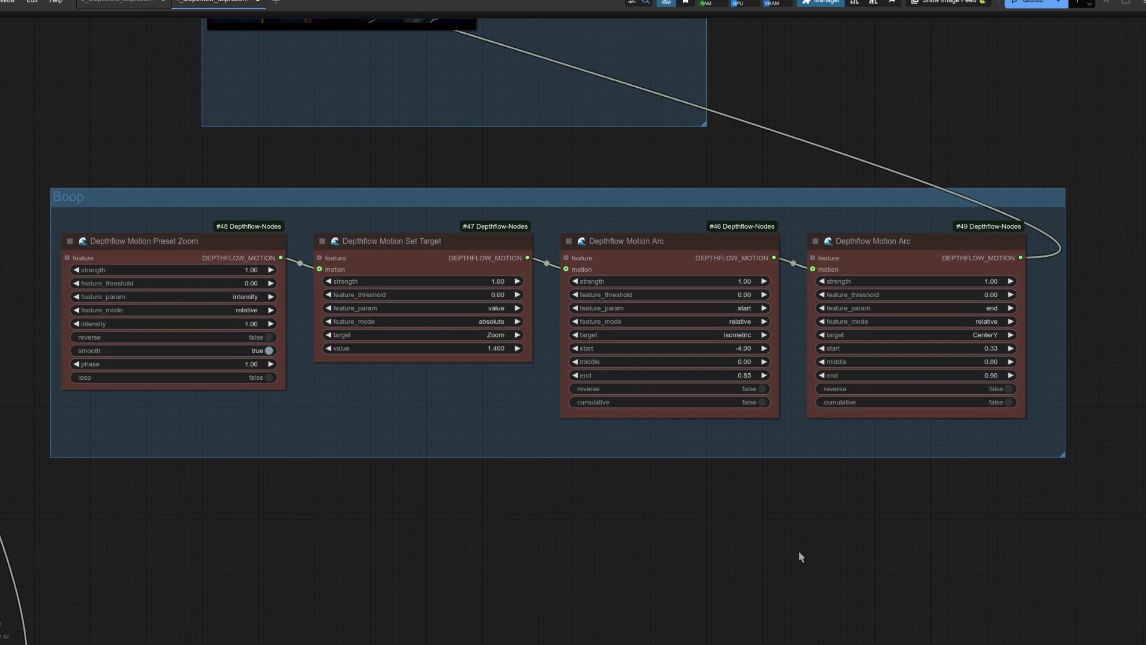
click(203, 245)
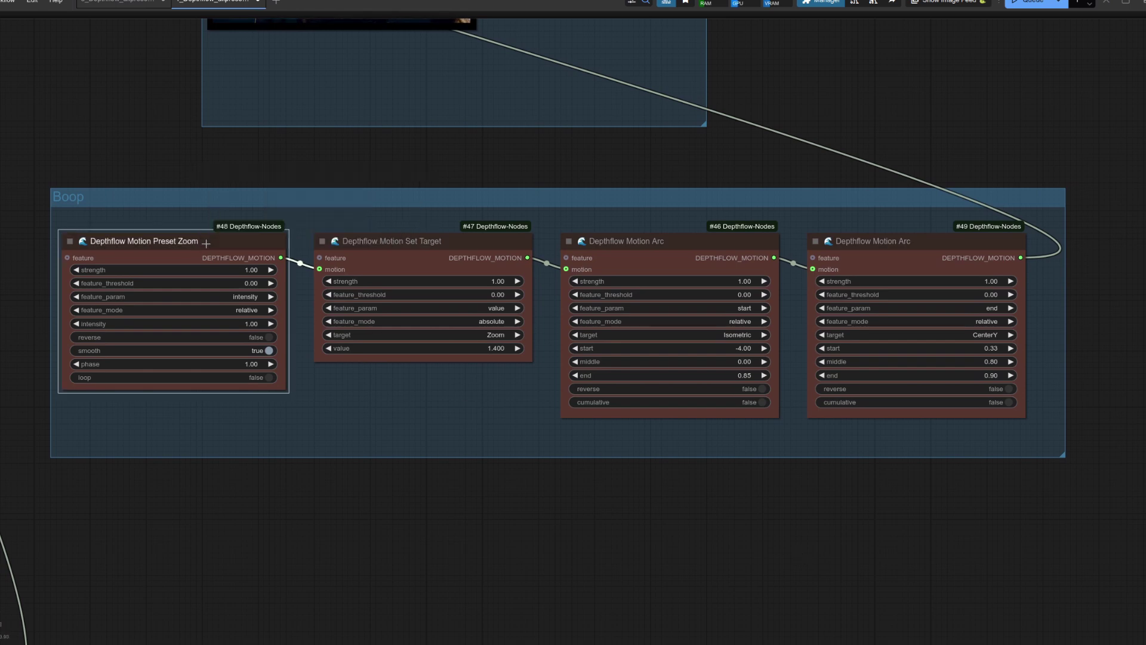
click(421, 253)
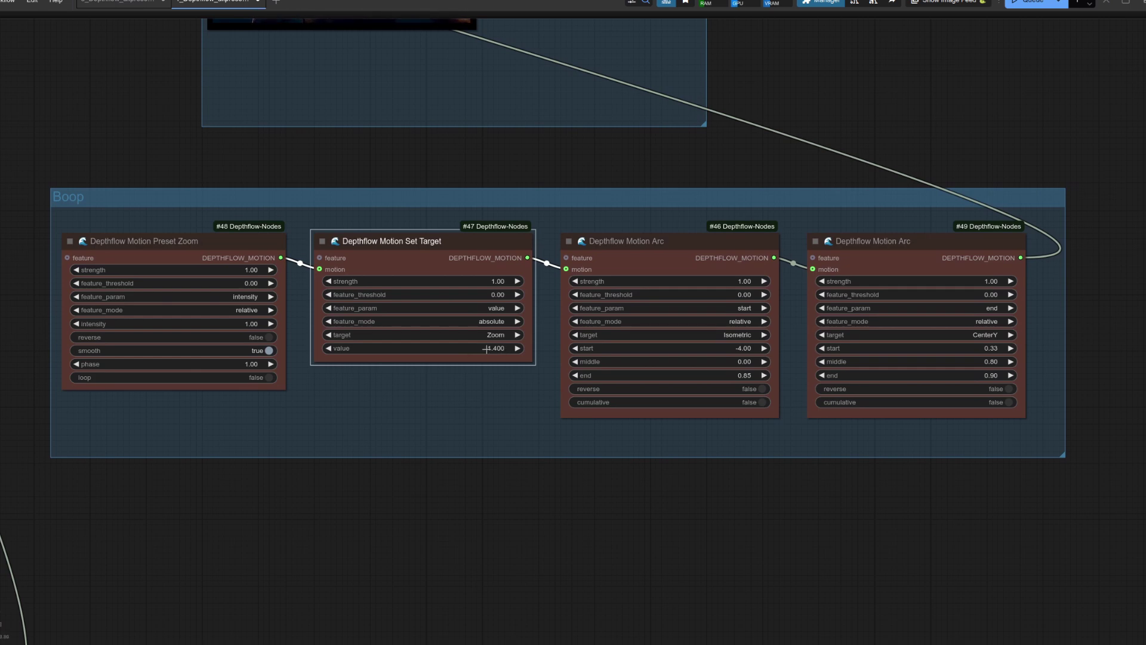
click(644, 261)
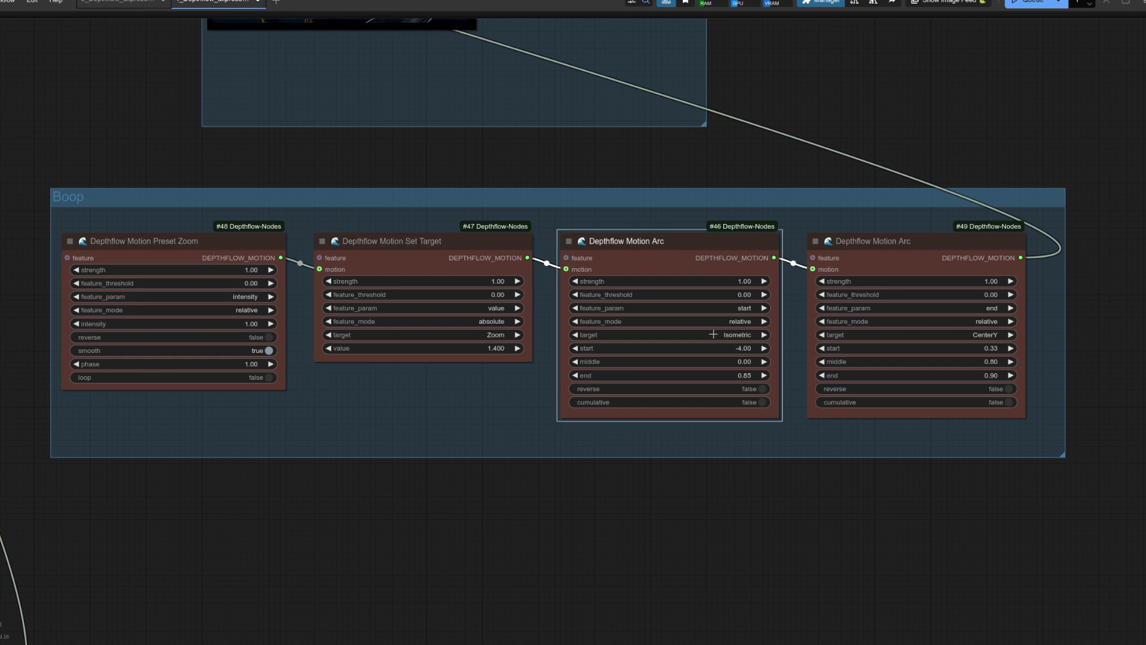
click(907, 260)
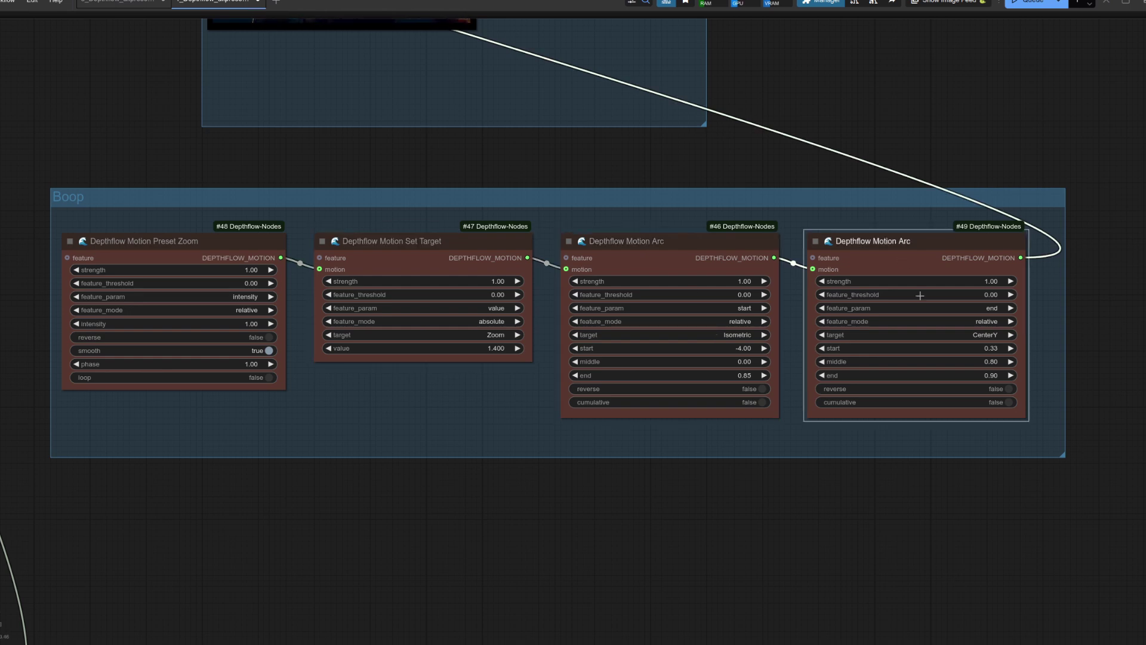
Step: Change the Switch select from 9 to 10 and queue a new render
scroll(863, 179, down, 4)
drag(865, 174, 1091, 438)
scroll(441, 239, up, 3)
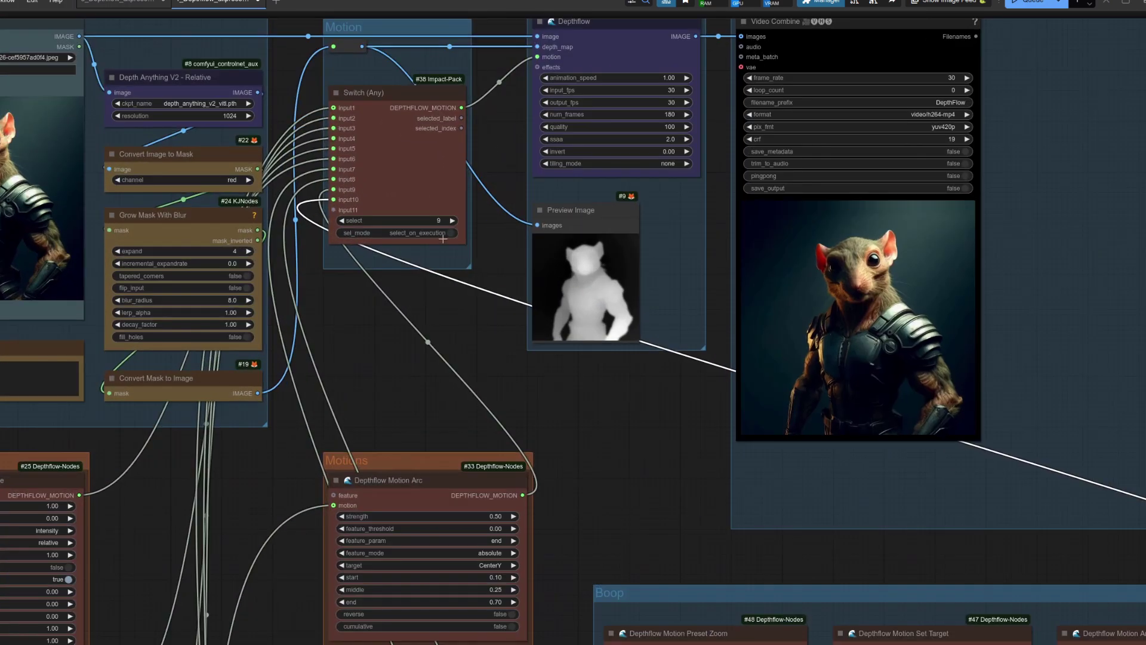
click(453, 220)
drag(567, 418, 456, 464)
click(1029, 5)
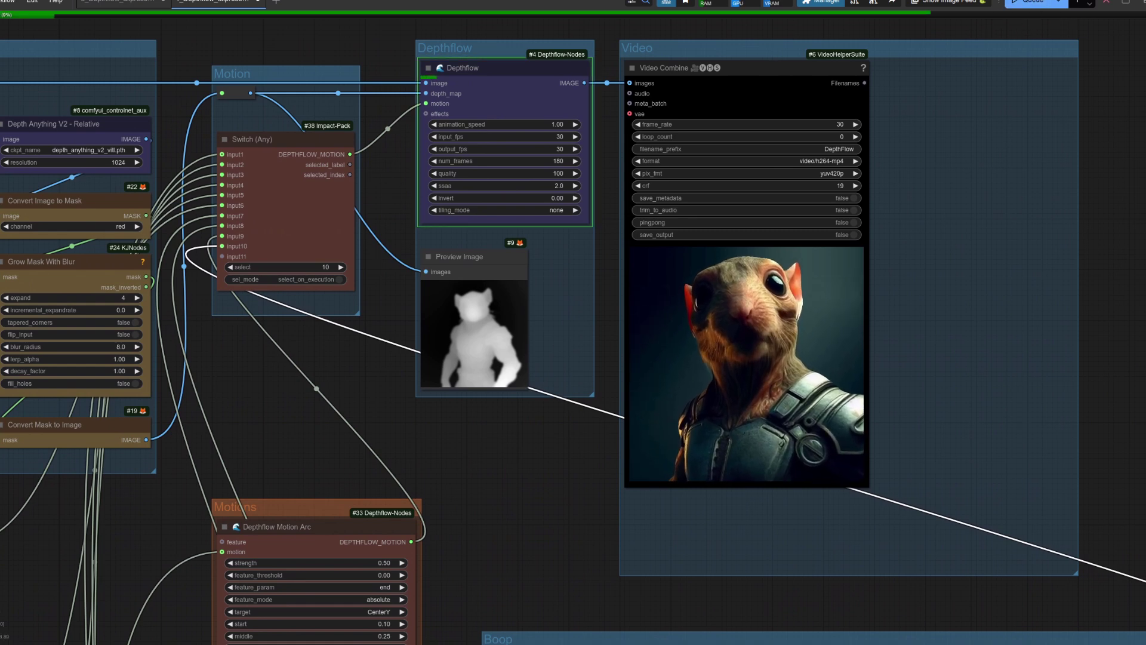